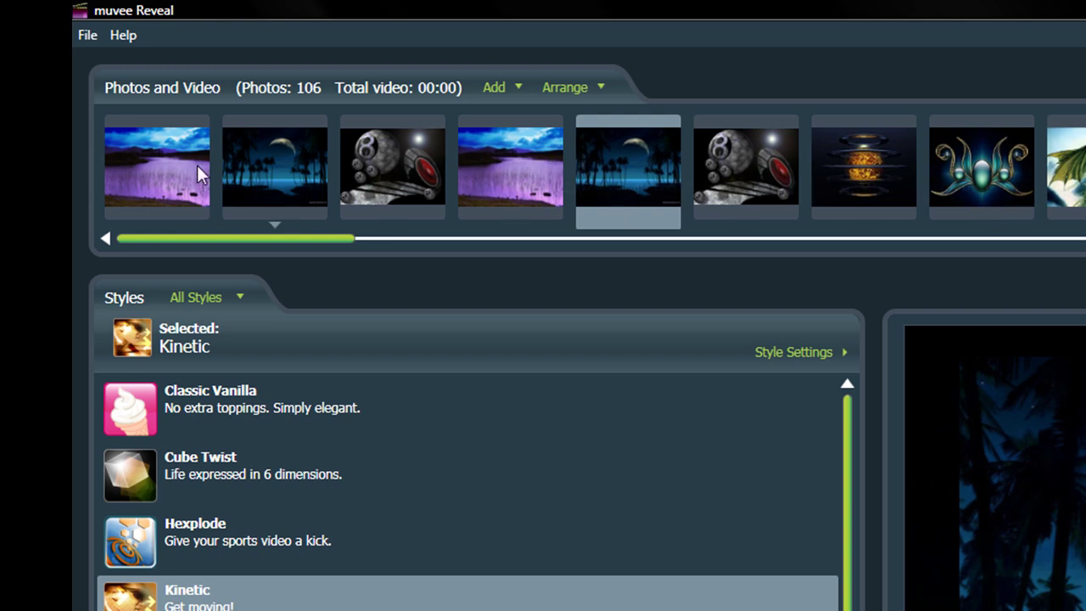
Step: Open the Add media source list and dismiss it without adding anything
left_click(511, 86)
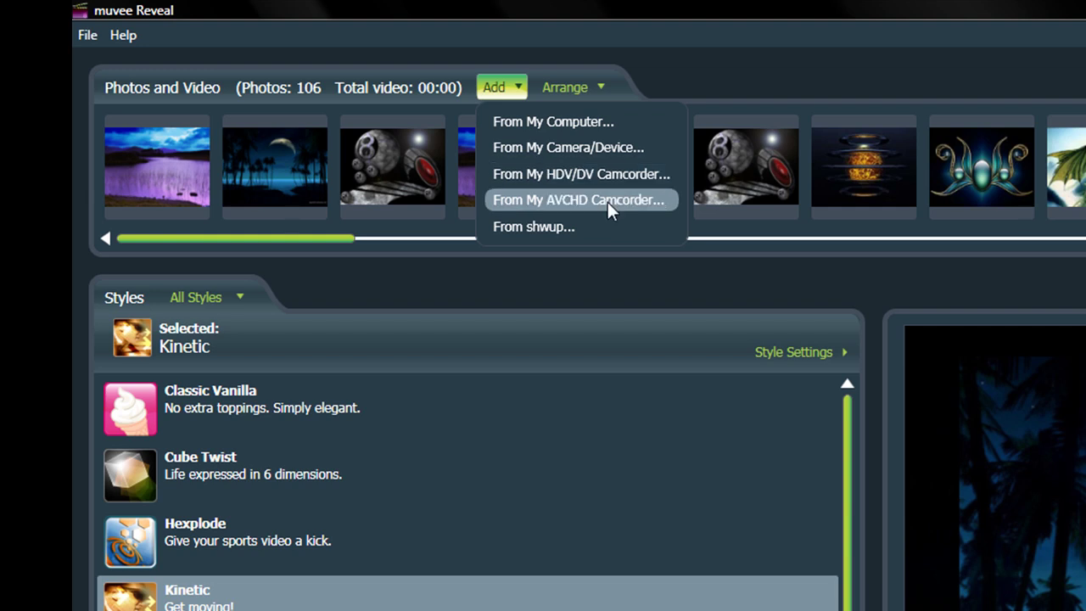
left_click(615, 65)
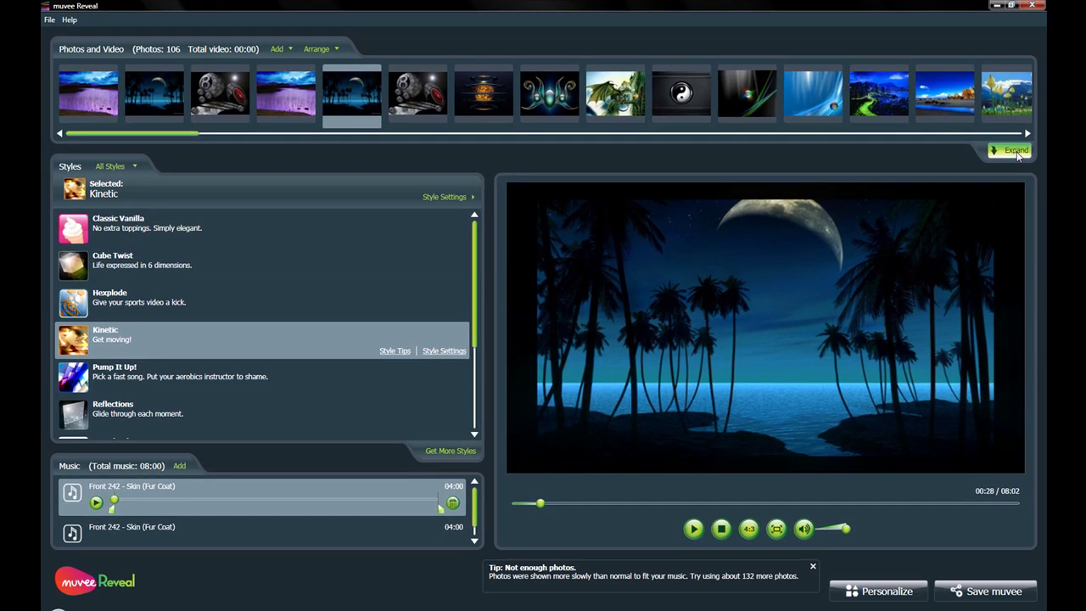
Step: Expand the photo grid and delete the last three rows, leaving 70 photos
left_click(1039, 155)
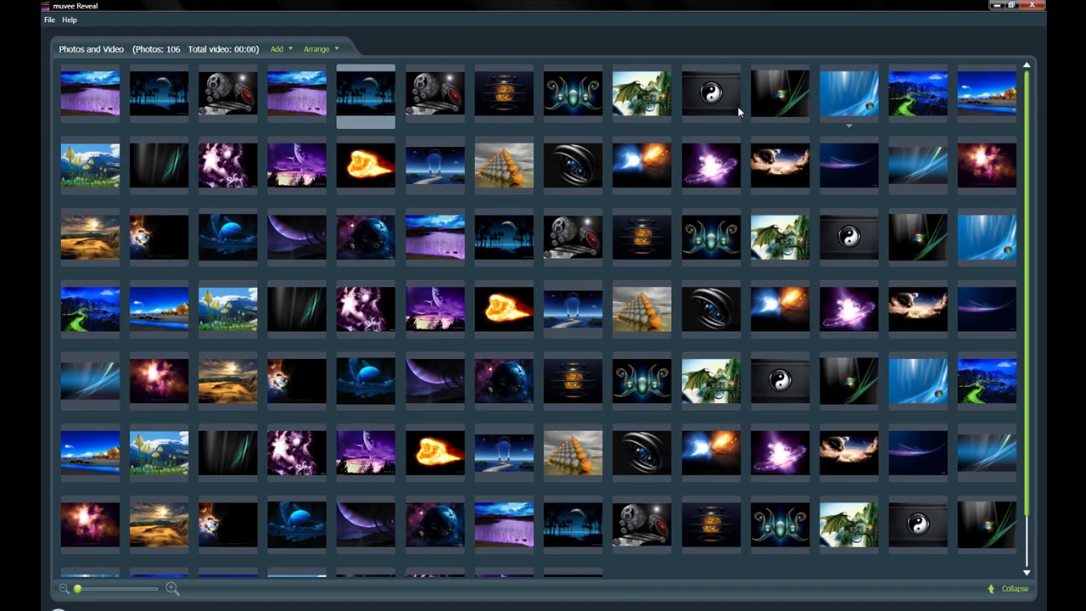
scroll(807, 427, "down", 1)
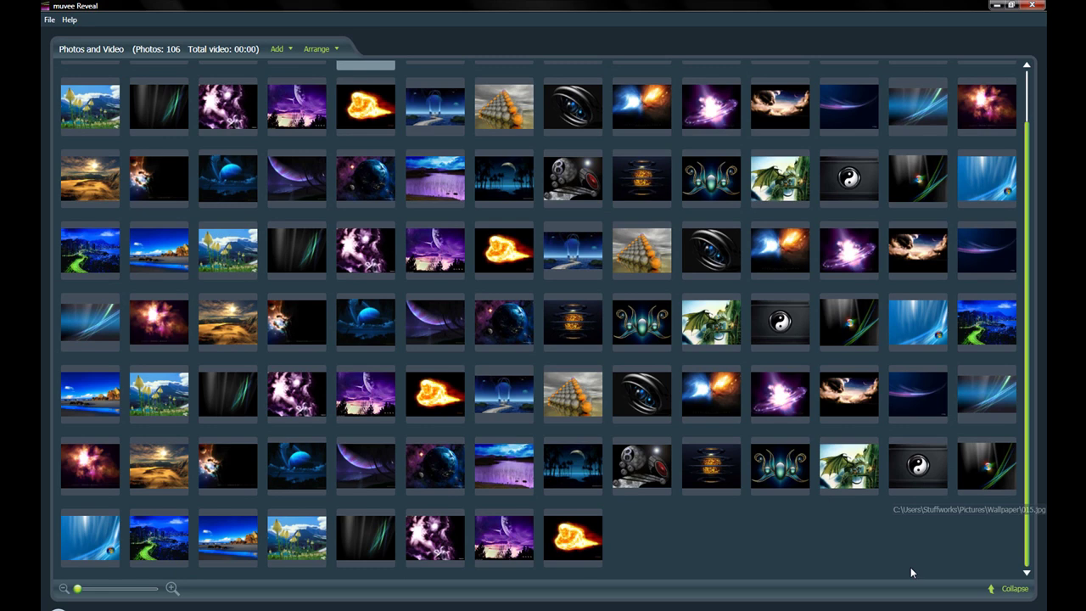
left_click_drag(474, 543, 197, 411)
key("Delete")
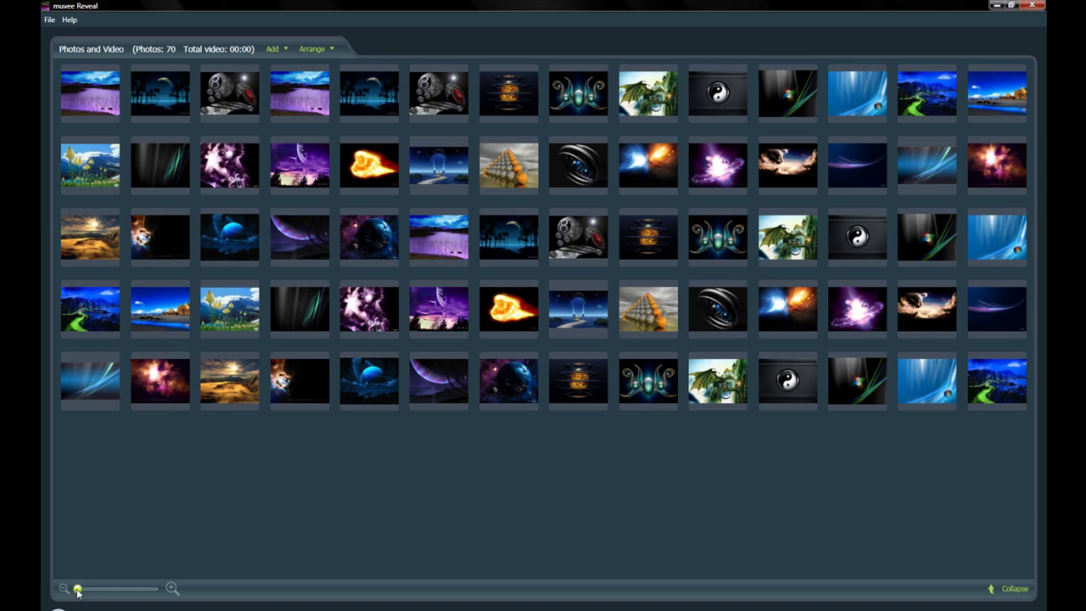
Step: Enlarge the thumbnails and reorder the photos, moving the blue swirl earlier and the blue-and-orange burst first
left_click_drag(77, 591, 111, 600)
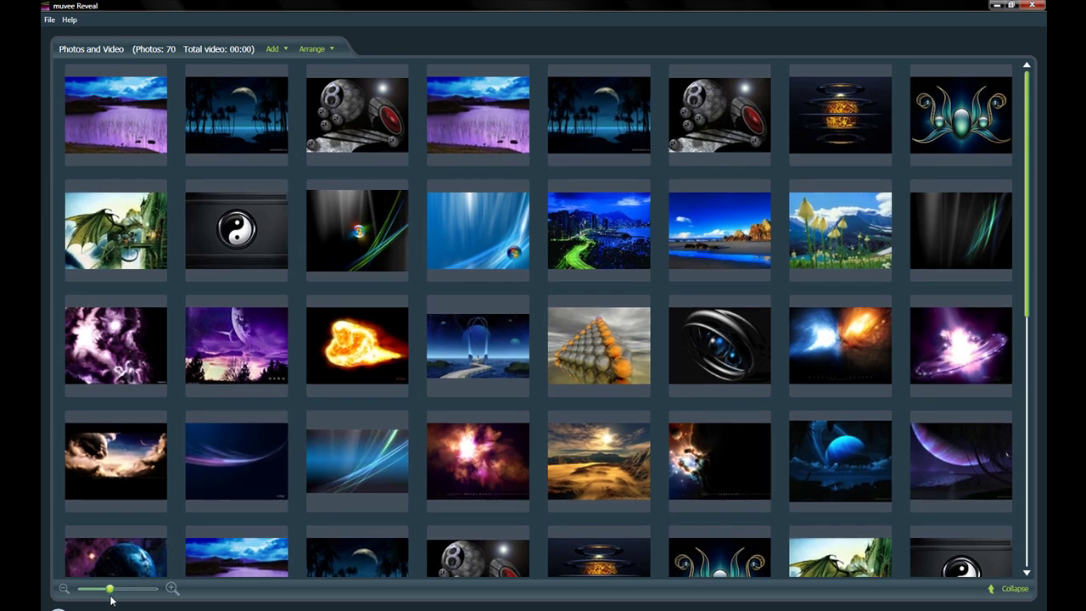
left_click_drag(435, 211, 378, 153)
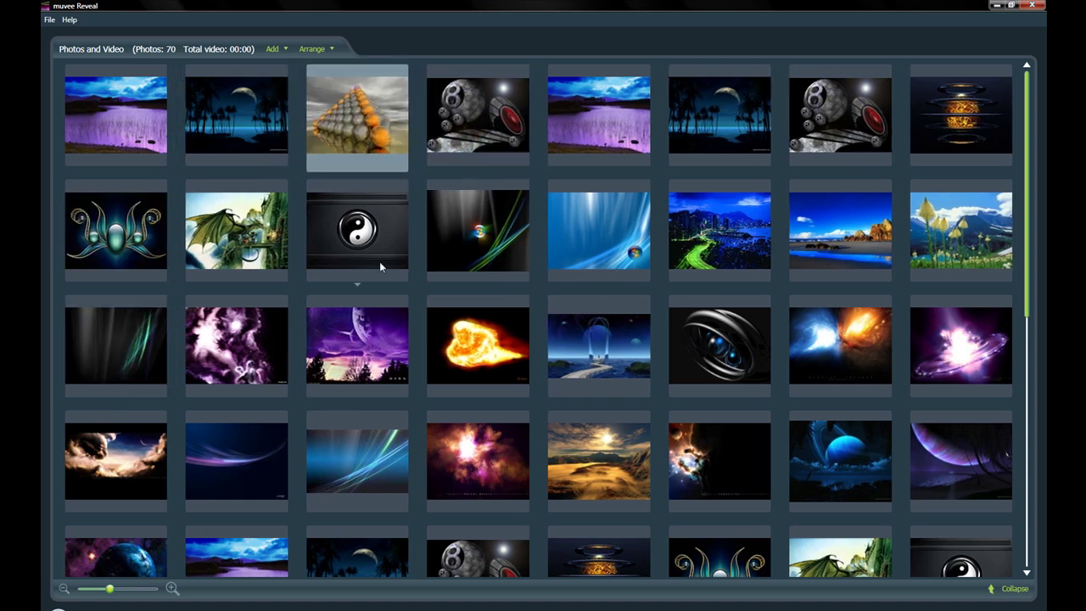
left_click_drag(361, 479, 721, 251)
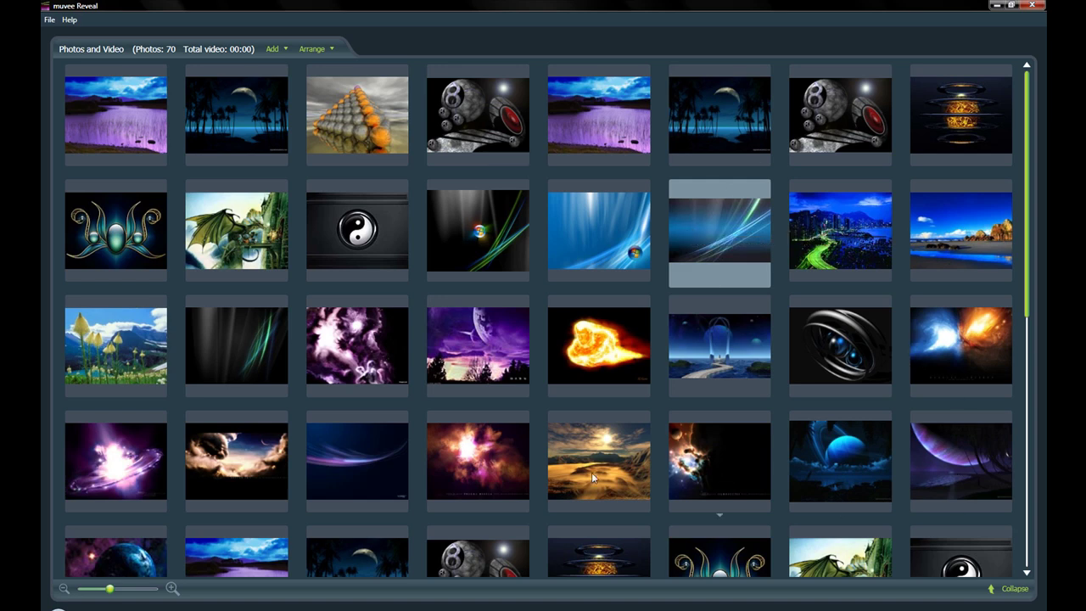
left_click_drag(68, 102, 97, 112)
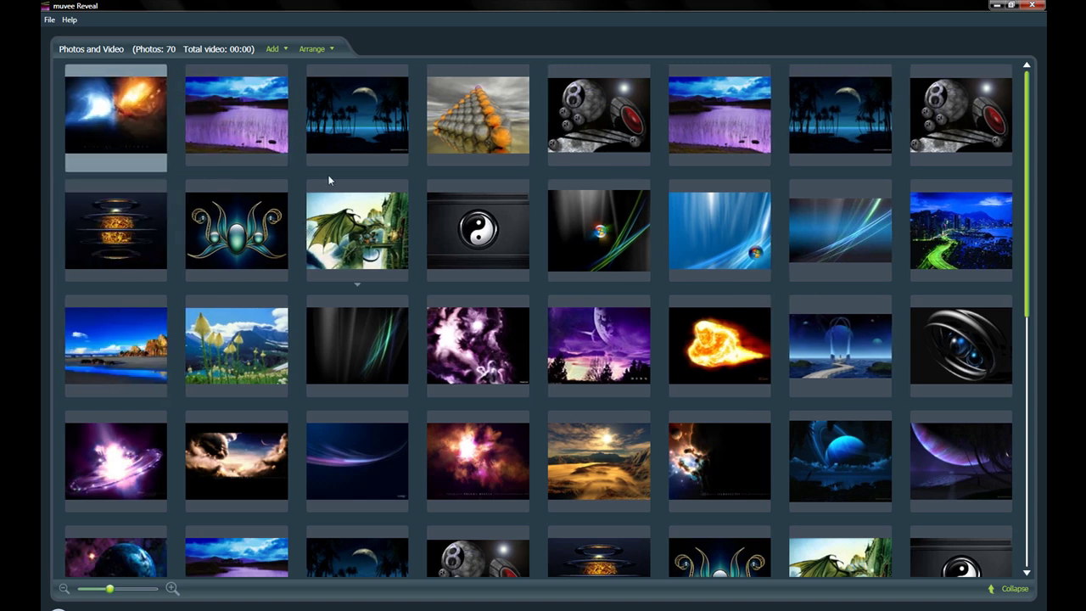
Step: Collapse the grid back to a strip and switch the style from Kinetic to Hexplode
left_click(1009, 590)
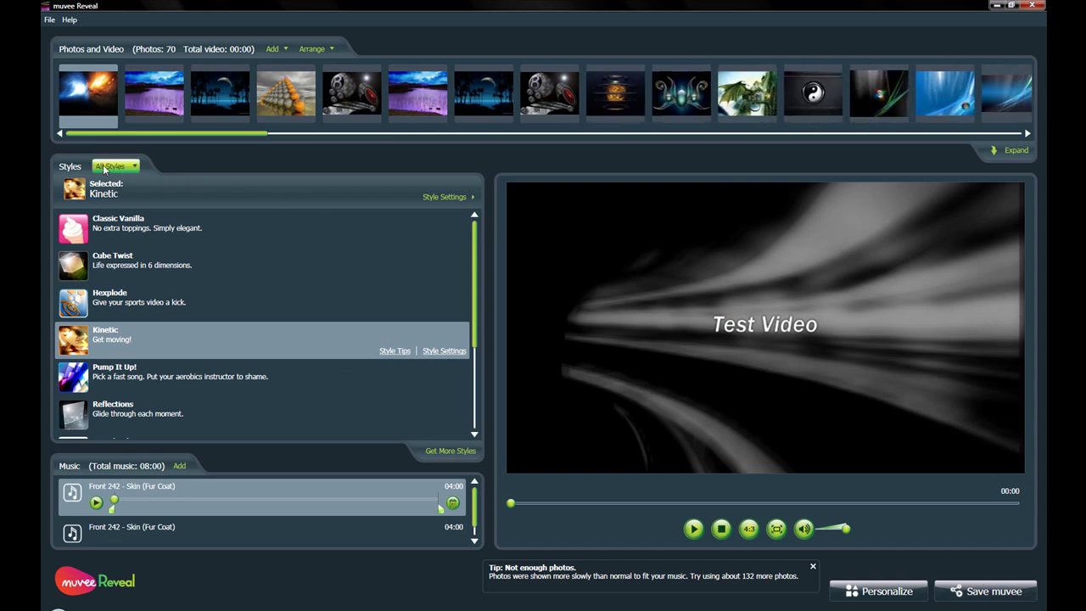
mouse_move(98, 92)
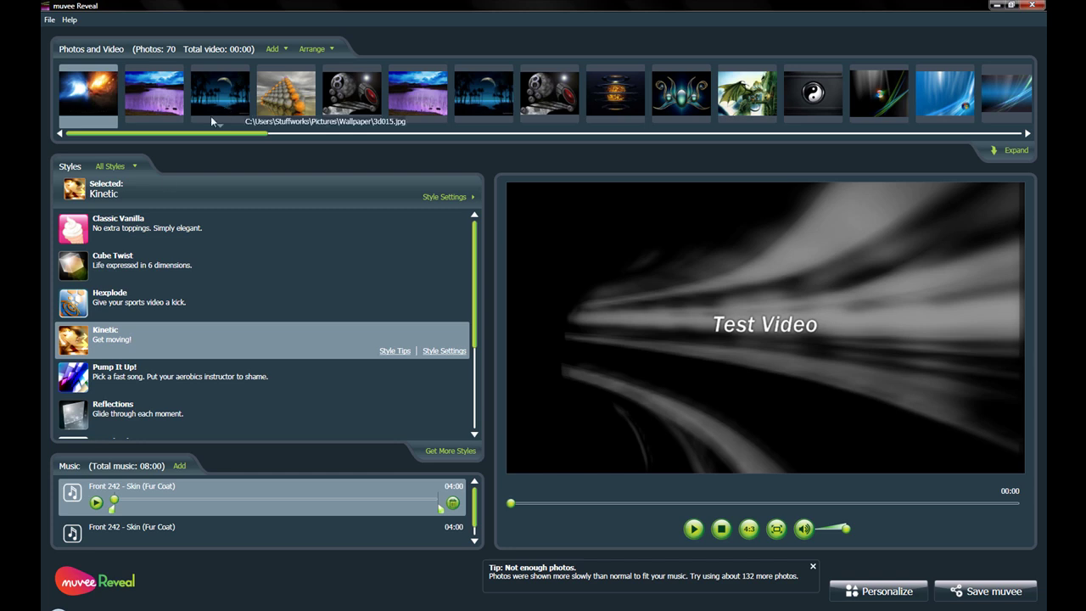
left_click(94, 306)
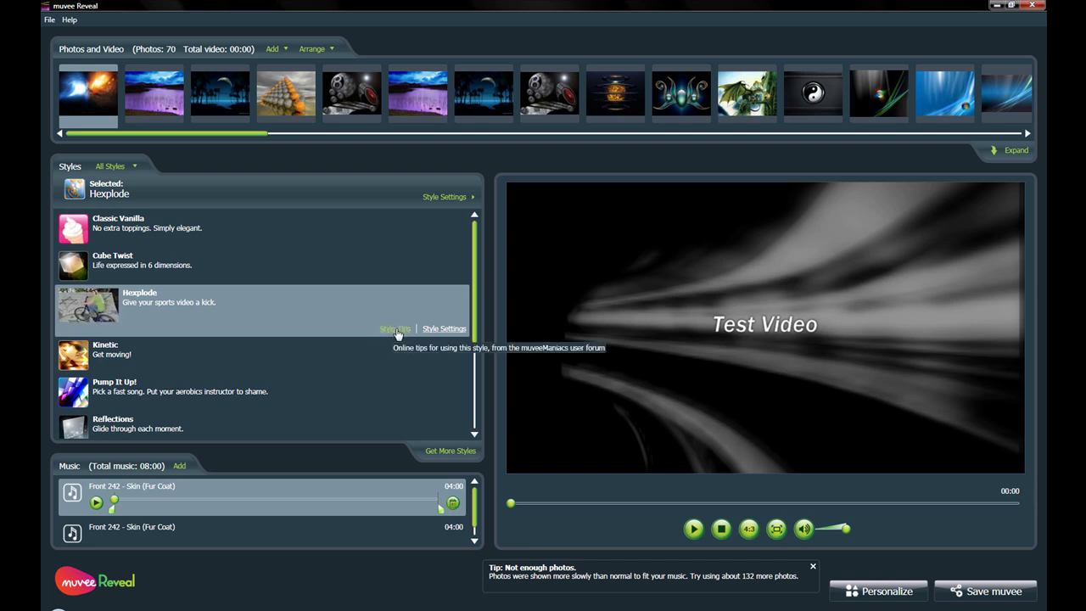
Step: Enable Television scan lines in the Hexplode style settings and confirm
left_click(445, 329)
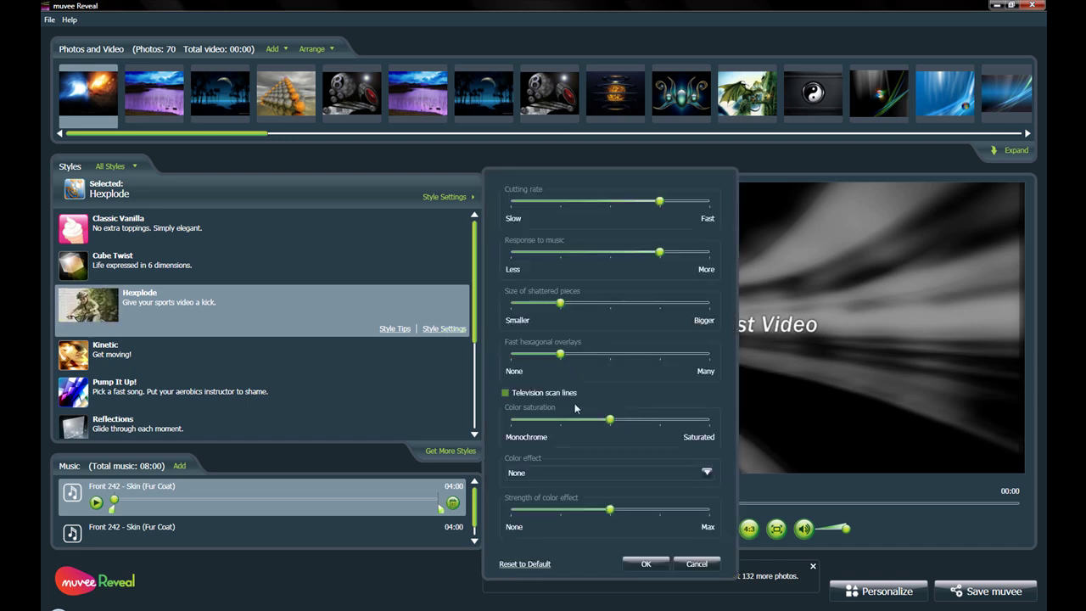
left_click(506, 392)
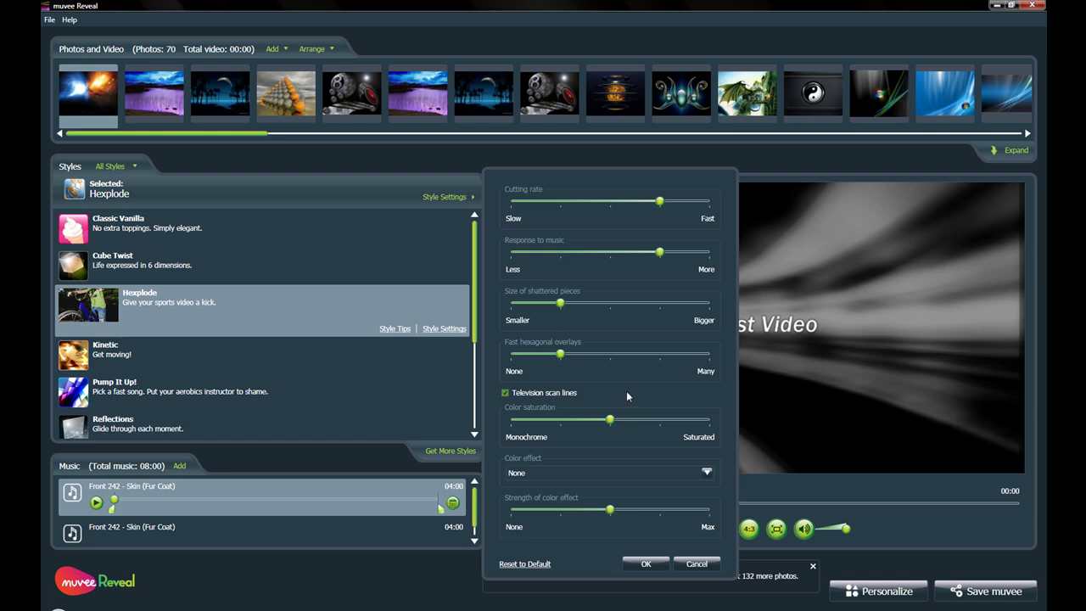
left_click(645, 562)
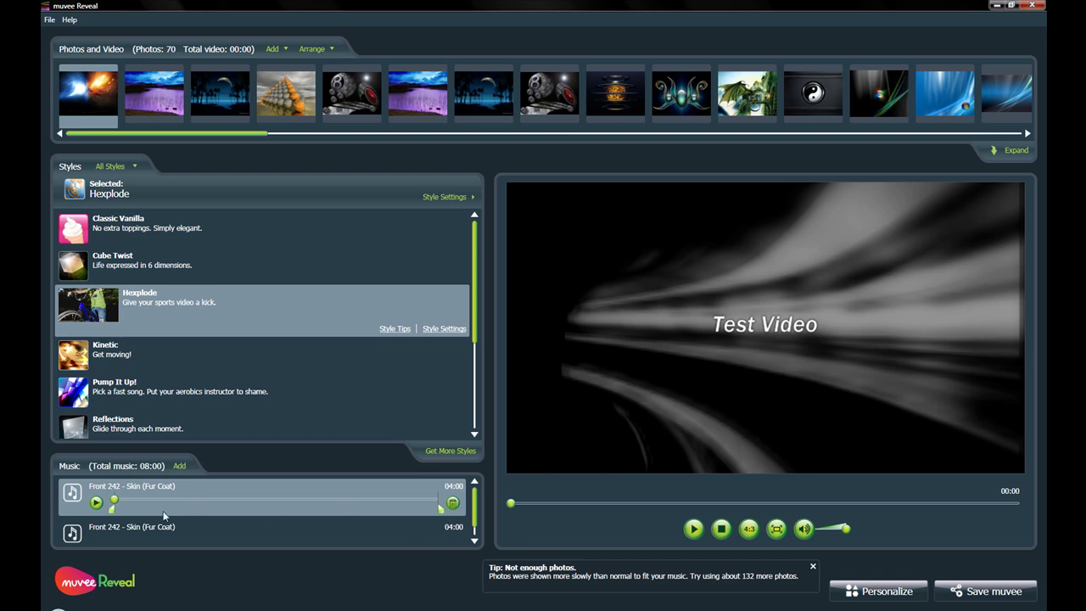
Step: Remove the second music track, then trim the start of Front 242 - Skin and play it
left_click(206, 537)
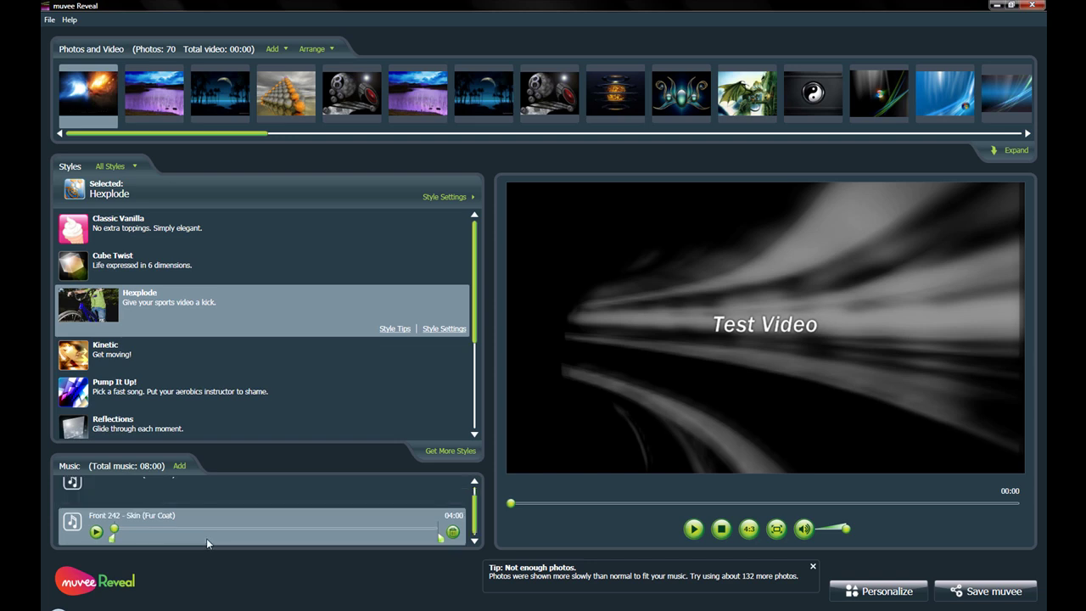
left_click(453, 532)
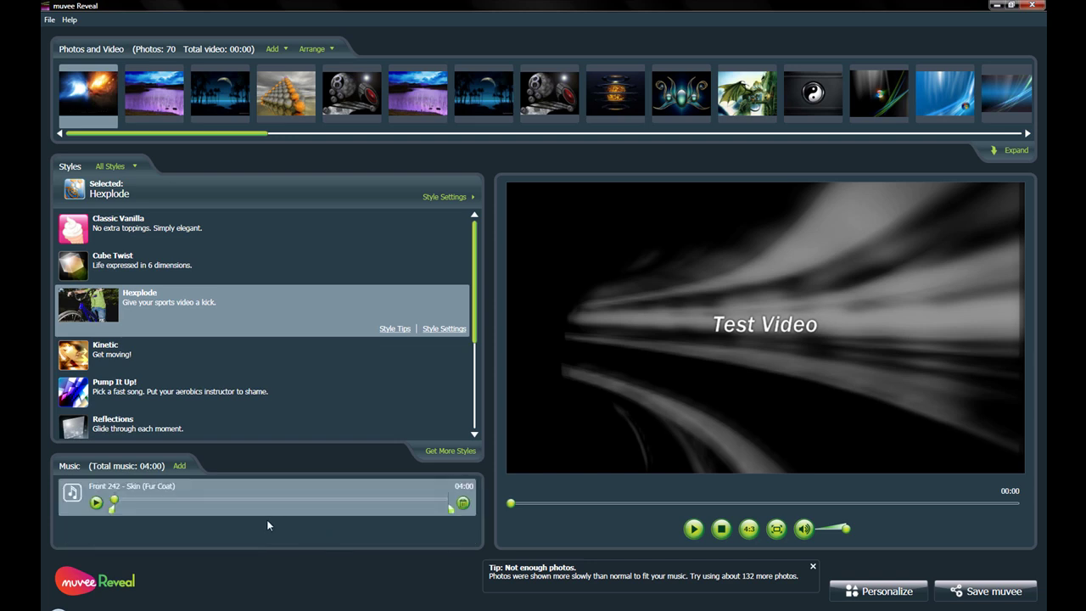
left_click(174, 511)
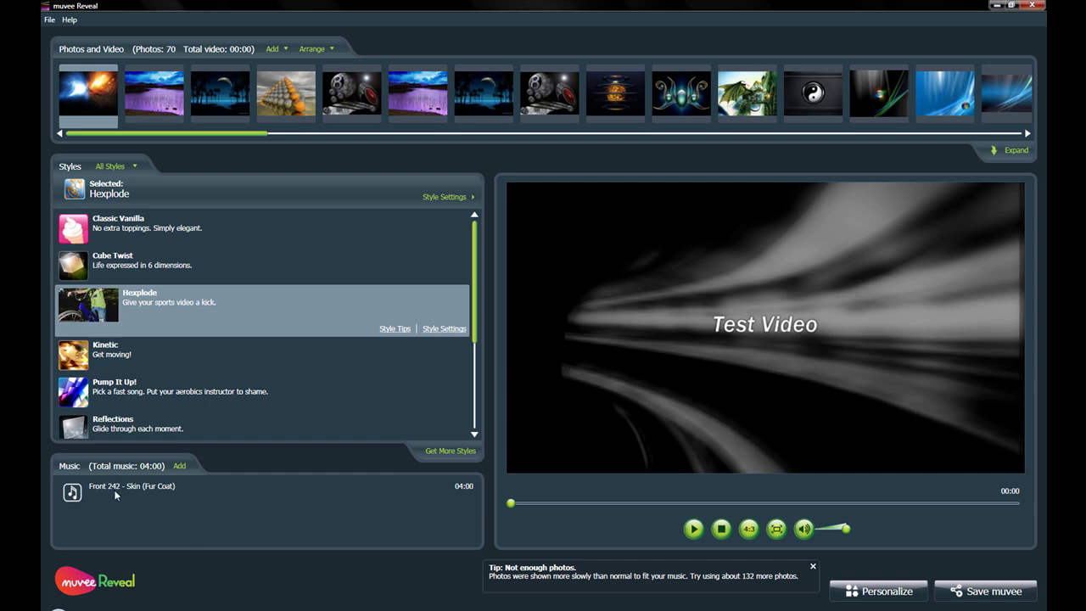
left_click(115, 495)
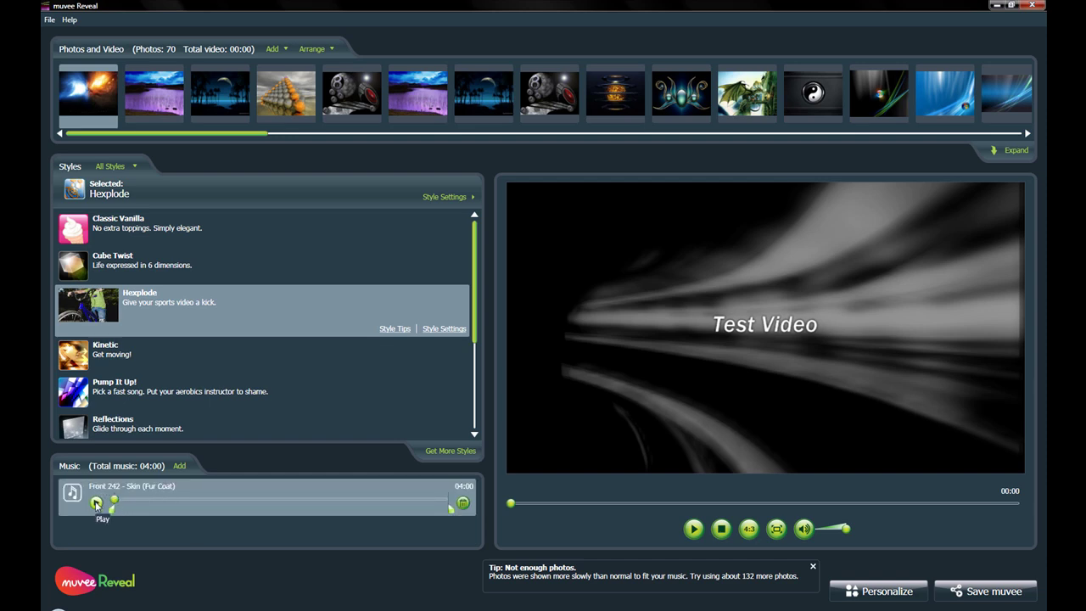
left_click_drag(116, 501, 167, 502)
left_click(96, 503)
Step: Replace the title 'Test Video' with 'Stuffworks.com' in Personalize and confirm
left_click(882, 591)
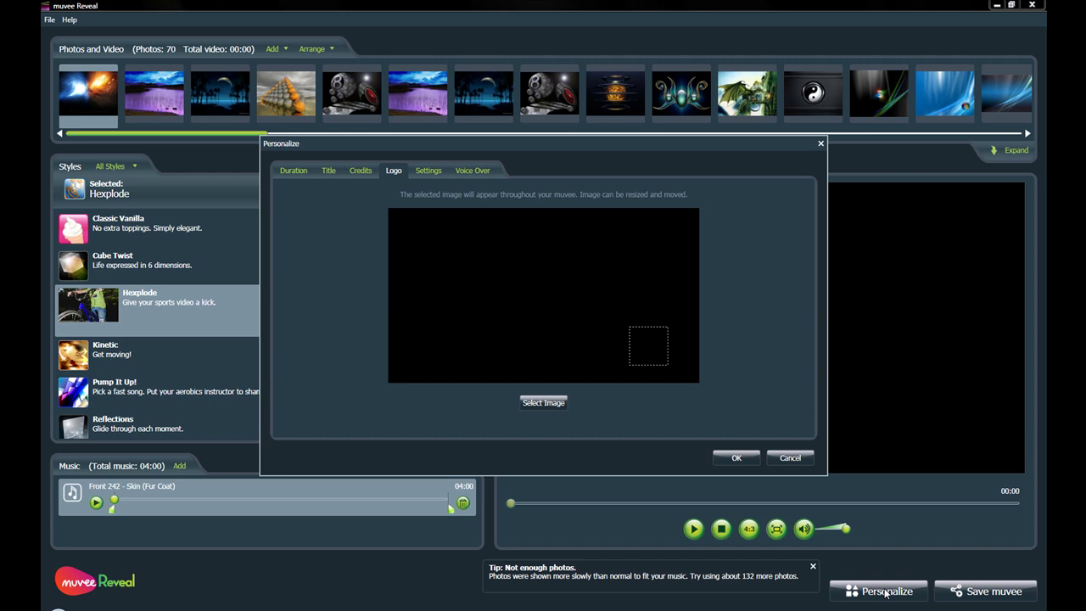
left_click(328, 171)
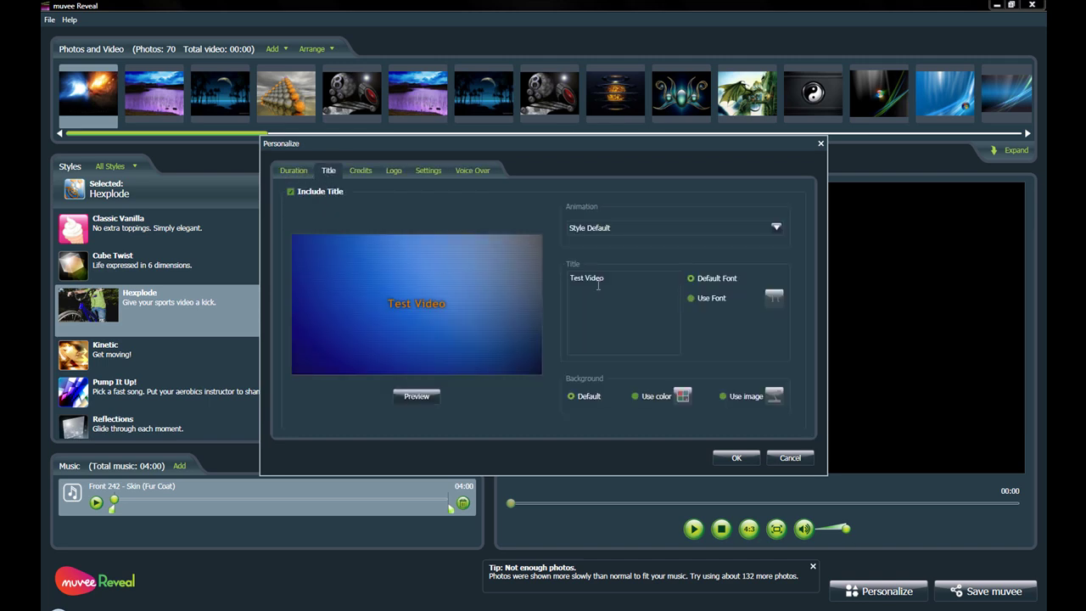
left_click_drag(600, 288, 548, 280)
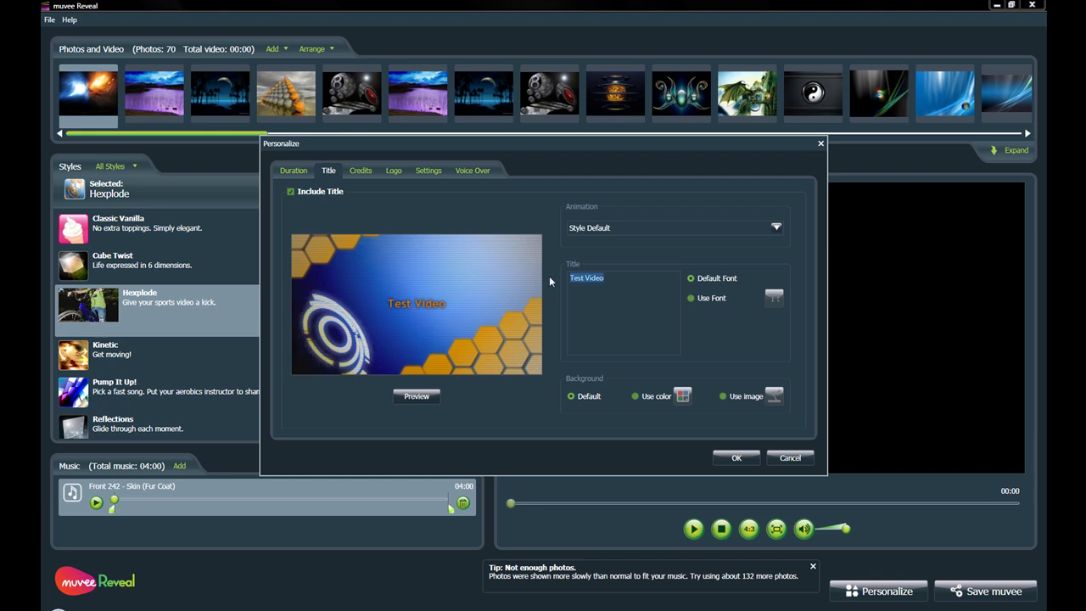
type("St")
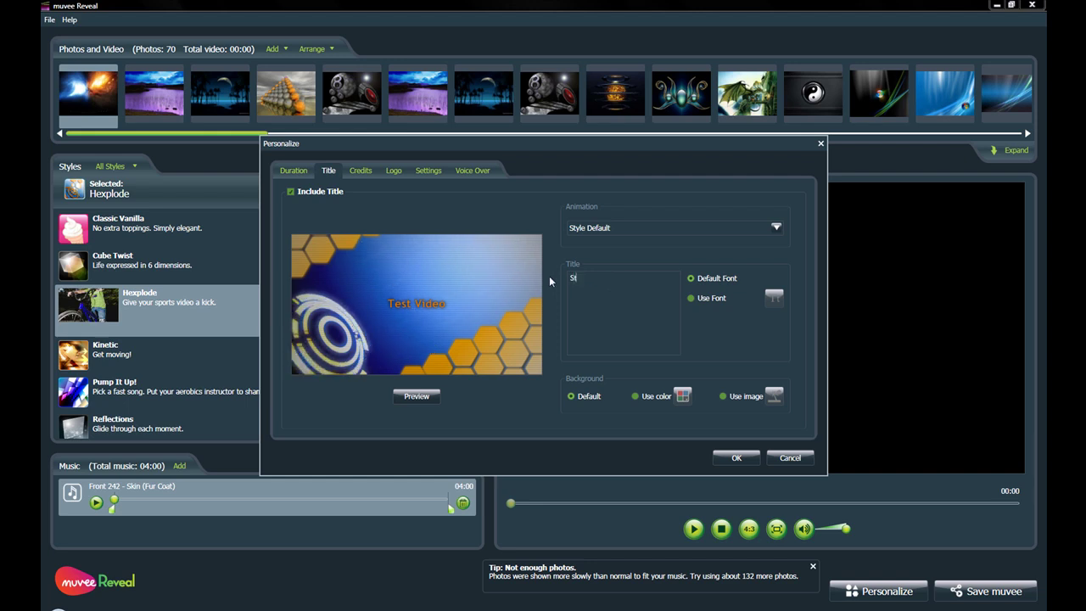
type("uffwork")
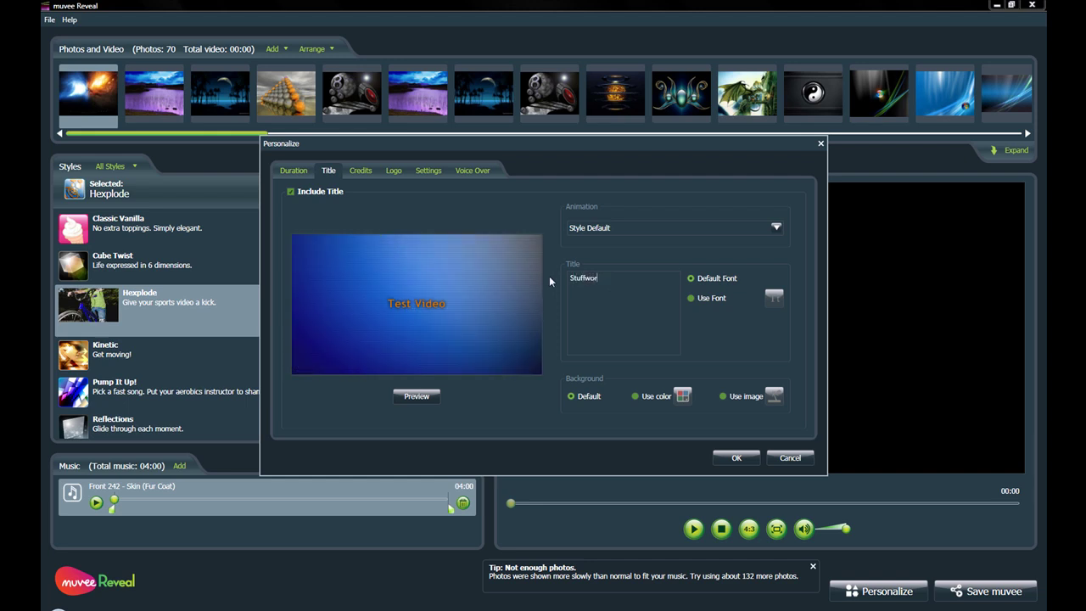
type("s.com")
left_click(737, 457)
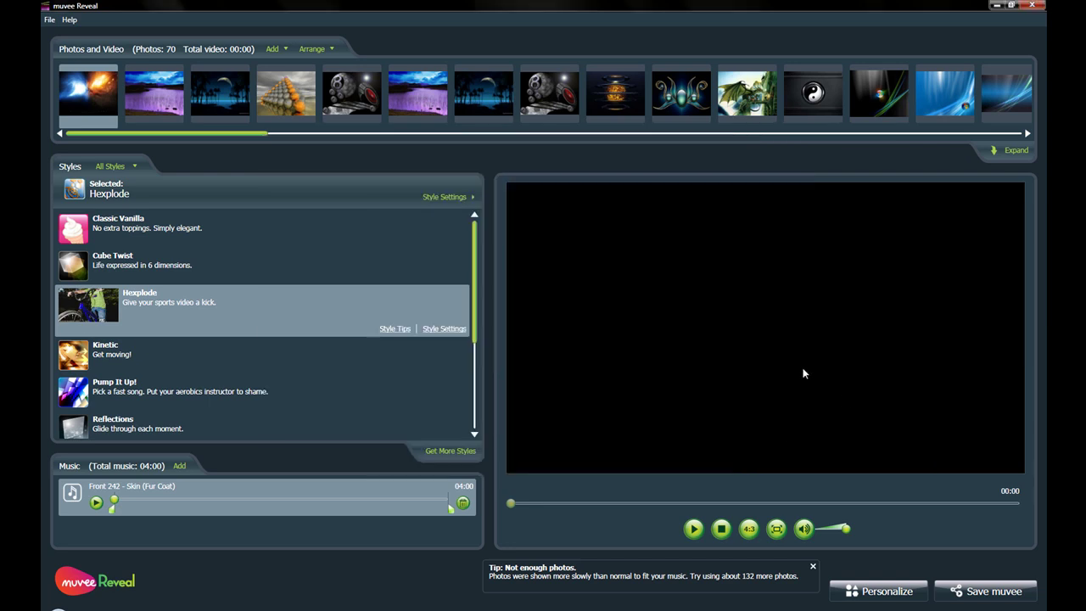
Step: Play the 04:05 Hexplode muvee preview and pause it at 00:47
left_click(694, 529)
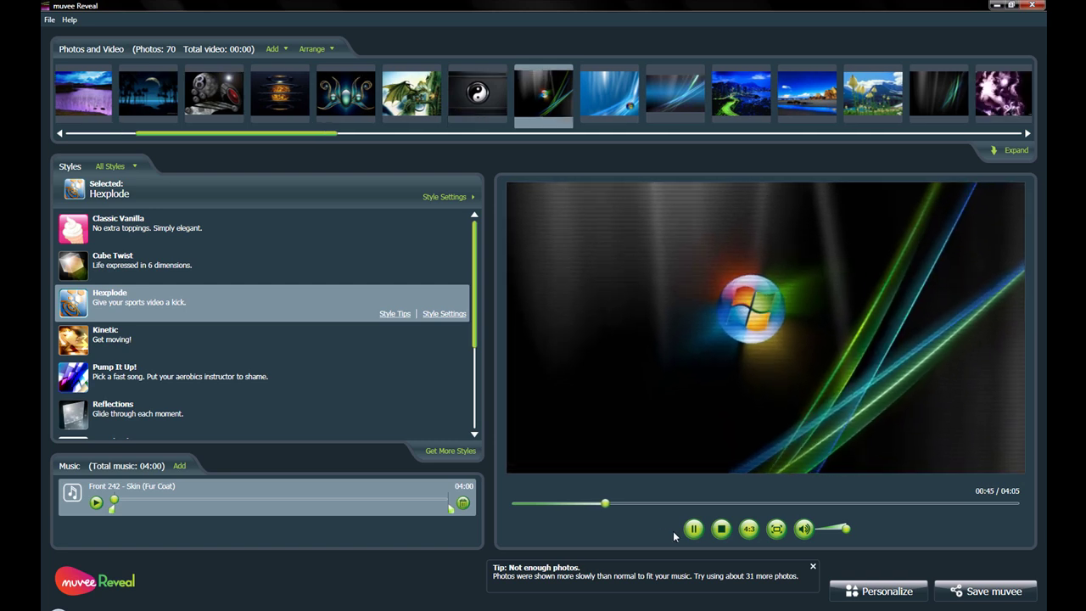
left_click(692, 531)
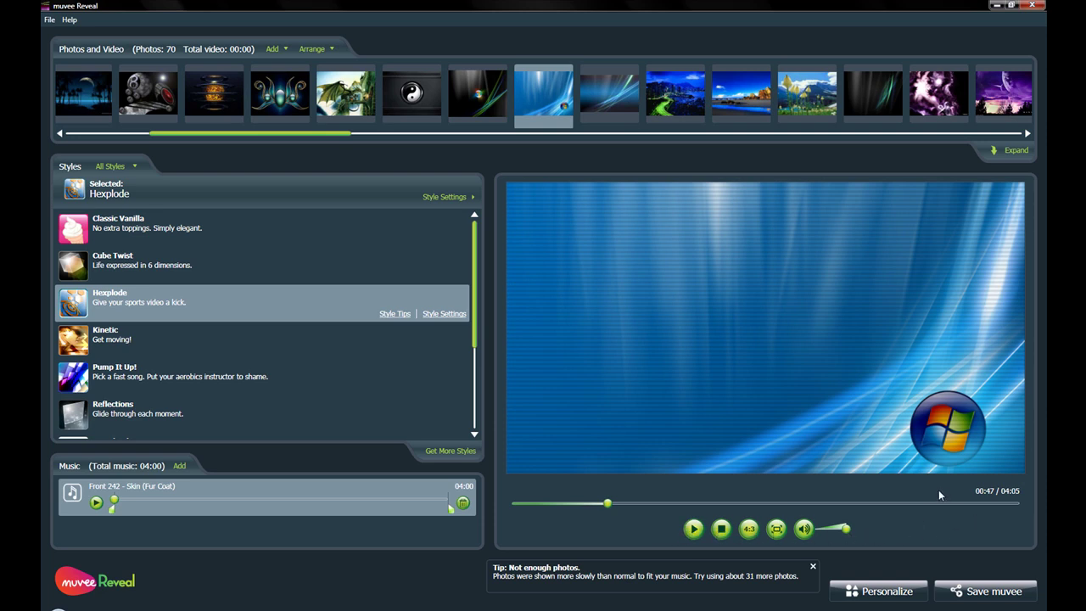
Step: Open Save muvee and pick Computer as the destination, showing WMV, MOV and MPEG-1 options
left_click(983, 594)
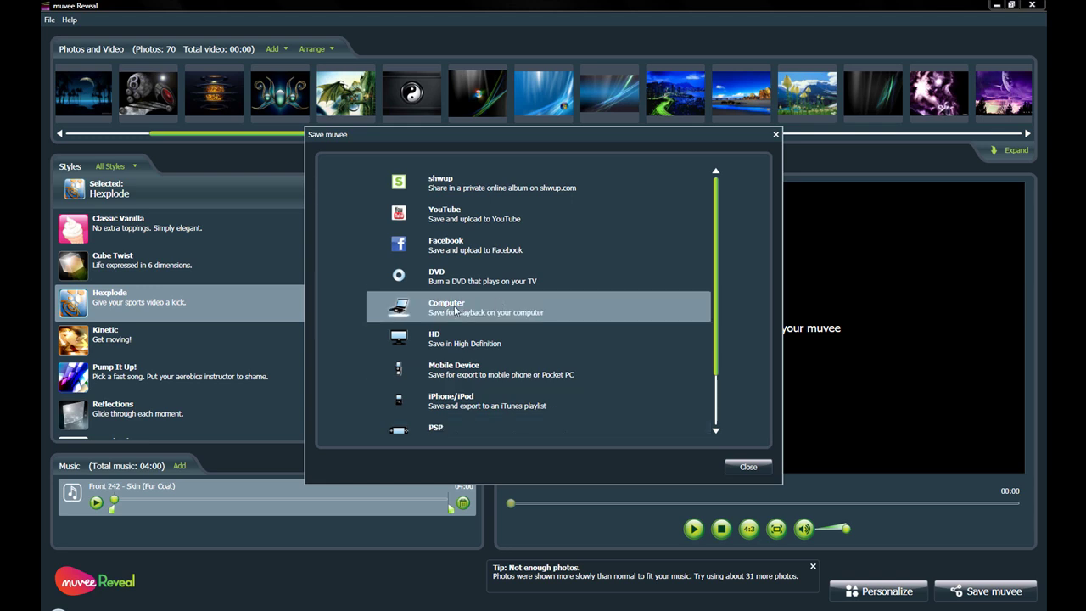
left_click(504, 312)
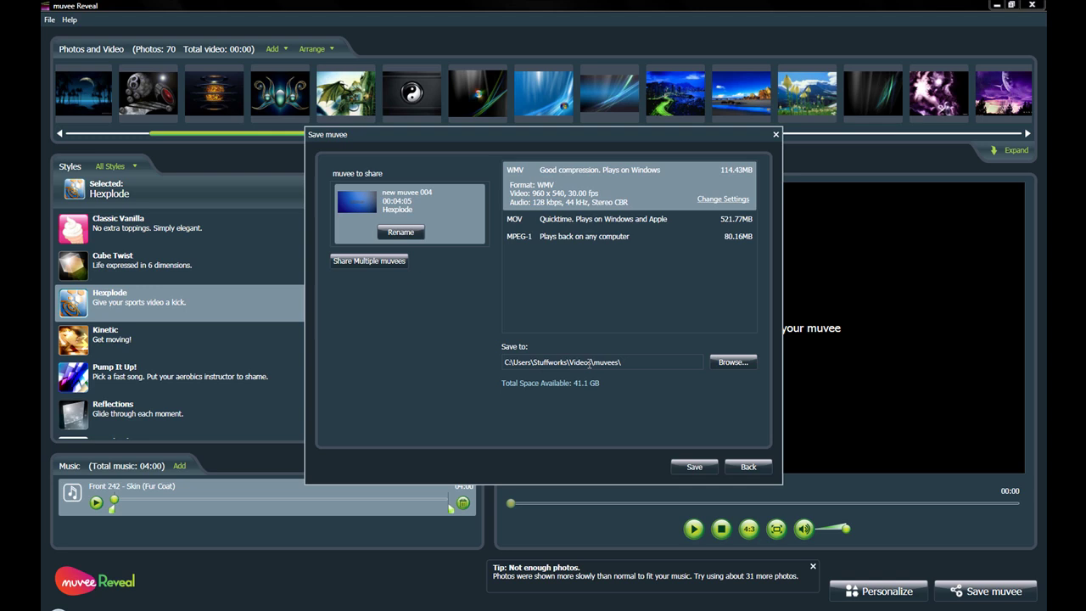
left_click(694, 468)
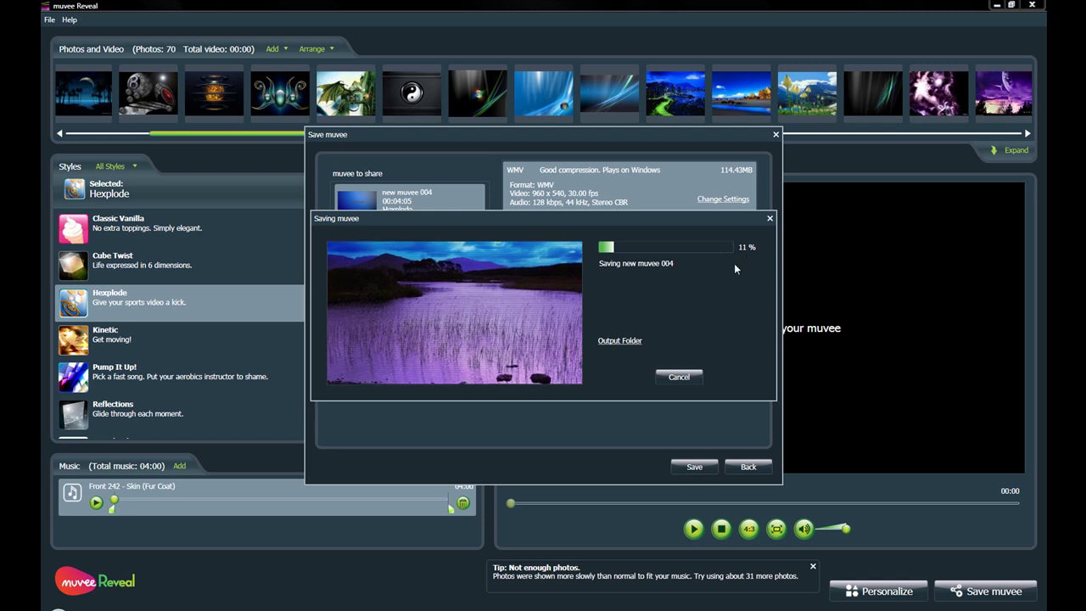
left_click(677, 381)
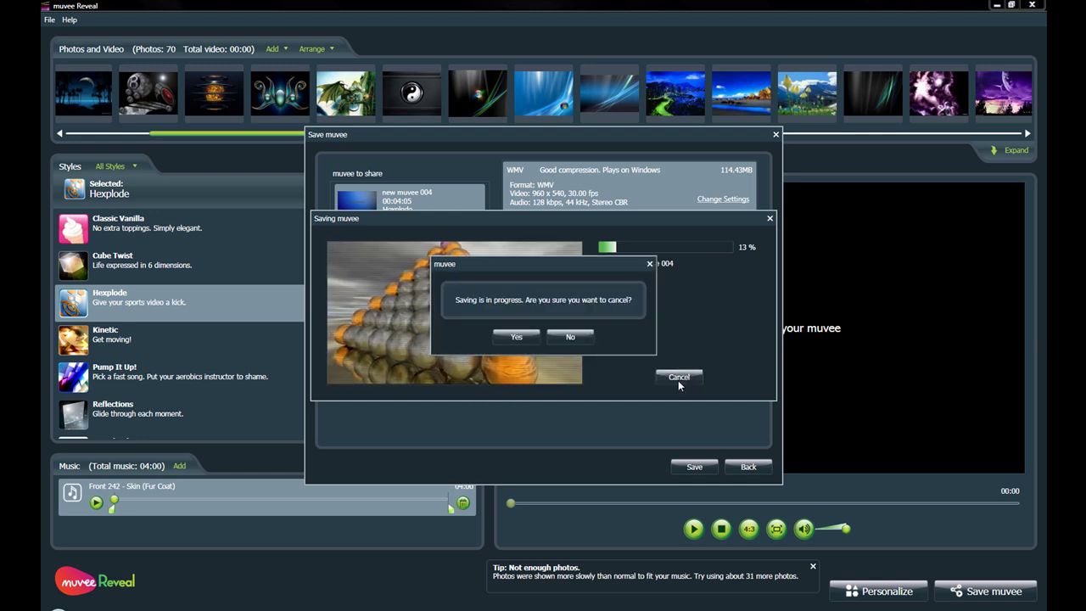
left_click(522, 336)
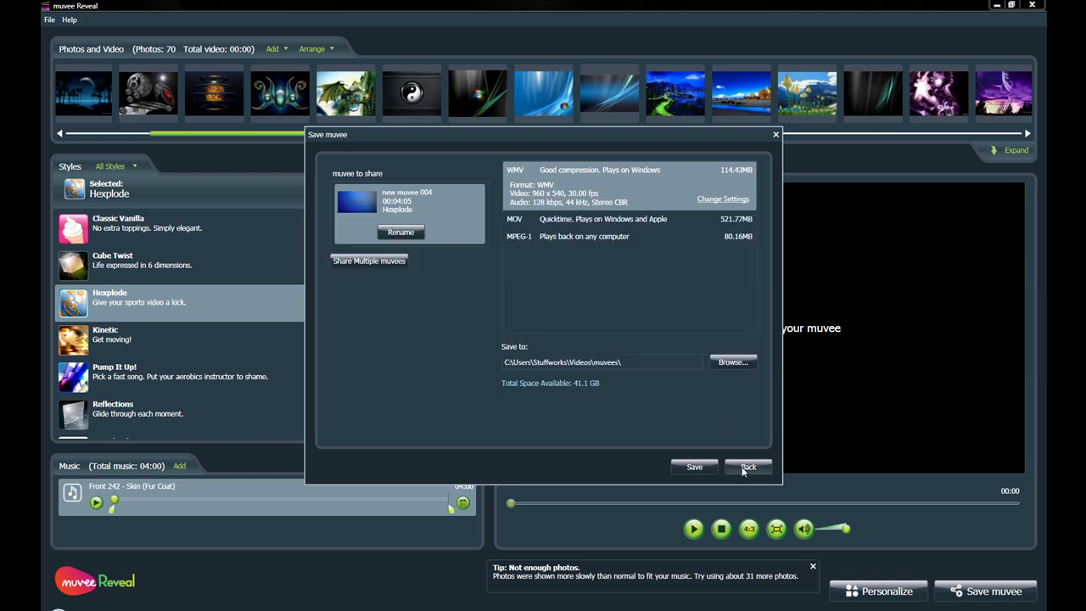
Step: Back out of the computer save options and close the Save muvee dialog
left_click(744, 470)
left_click(745, 468)
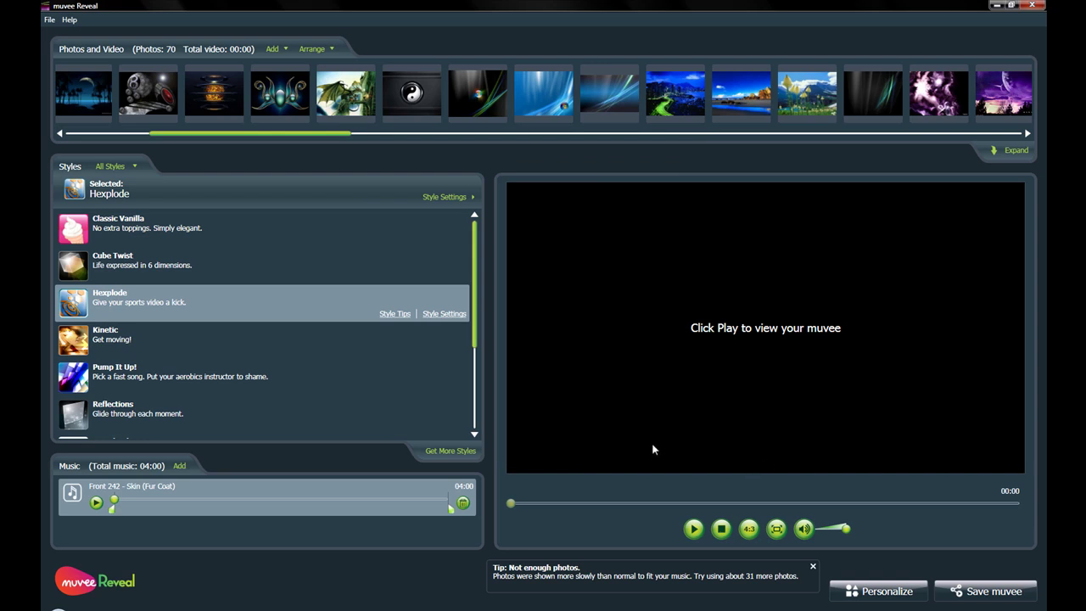